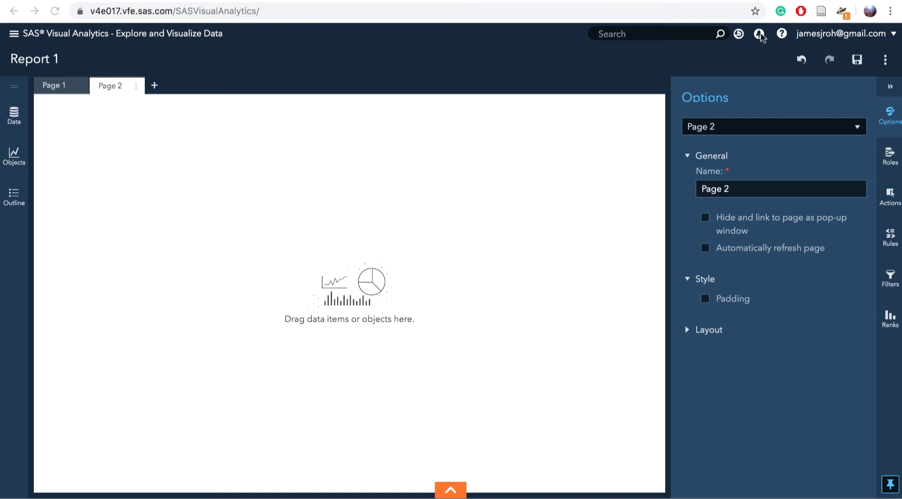
Add a new page to the report and place a Generalized Linear Model object on it
click(154, 86)
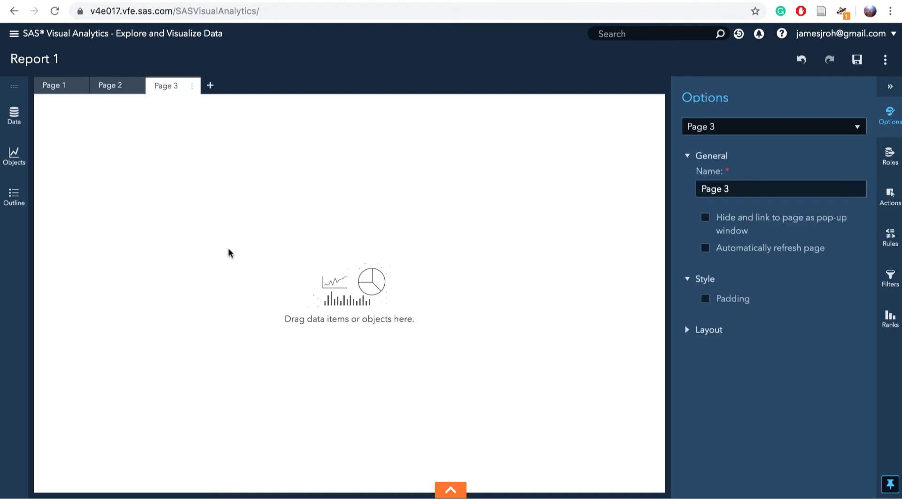
click(17, 164)
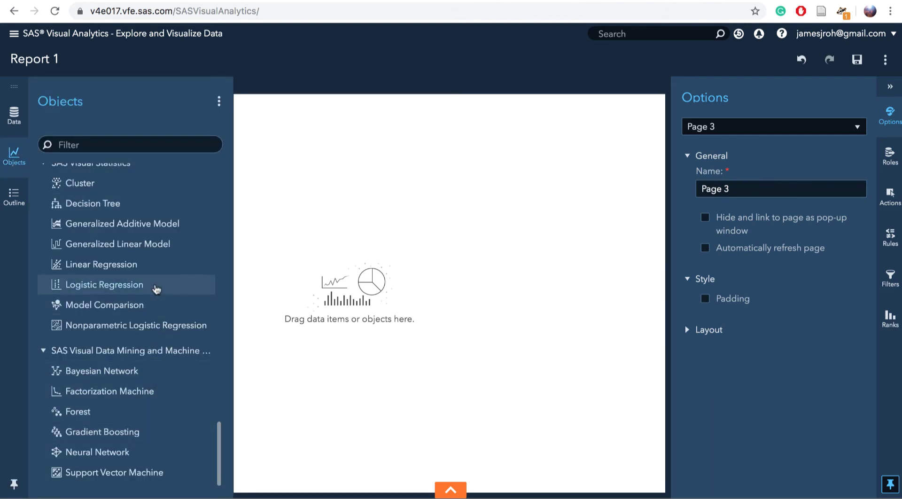
scroll(123, 243, up, 10)
scroll(121, 243, down, 10)
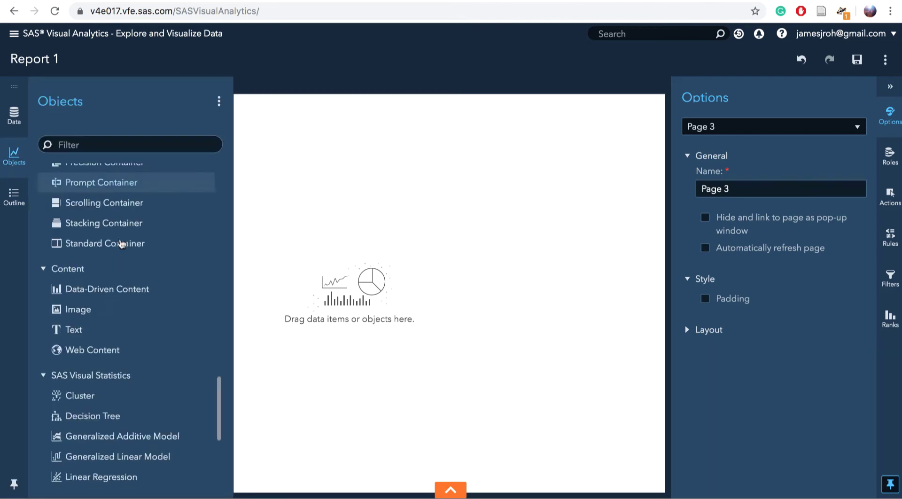
scroll(120, 243, up, 3)
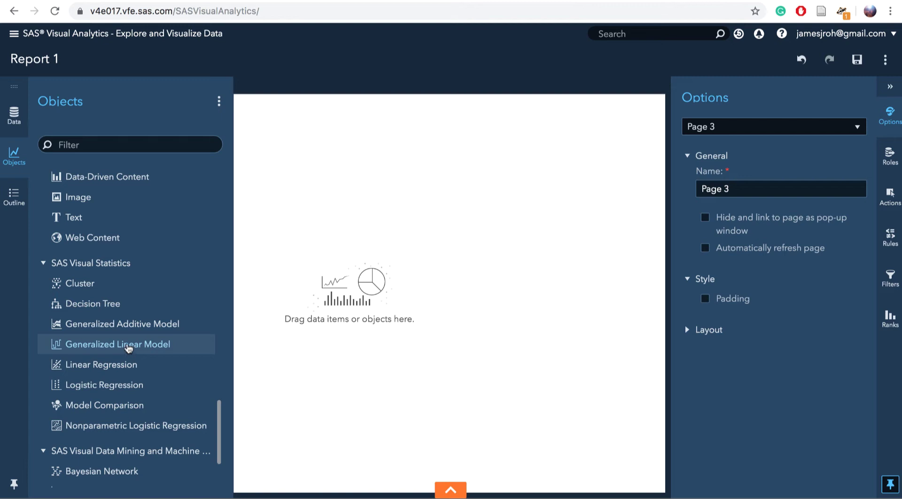
click(128, 348)
drag(128, 347, 388, 284)
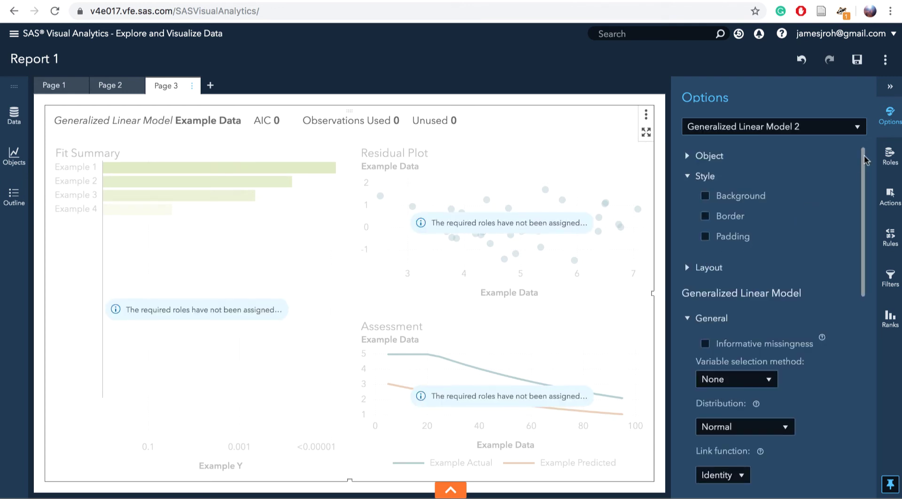
click(890, 290)
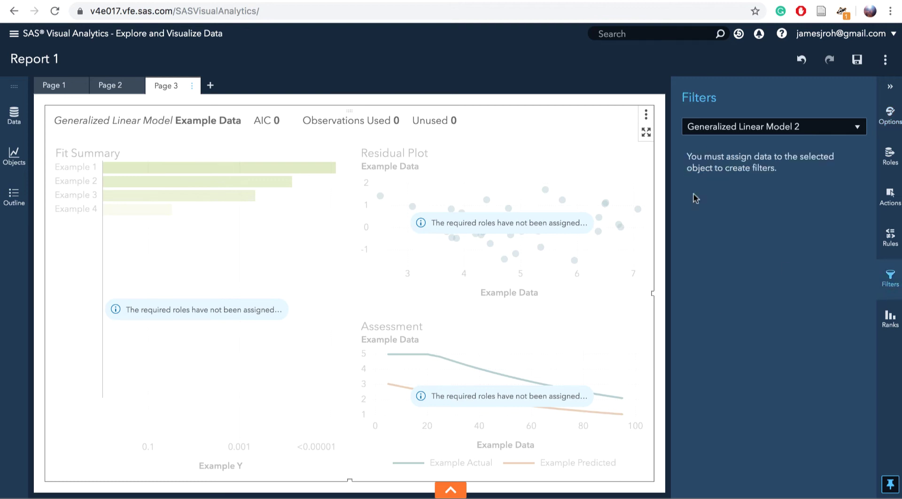
click(749, 127)
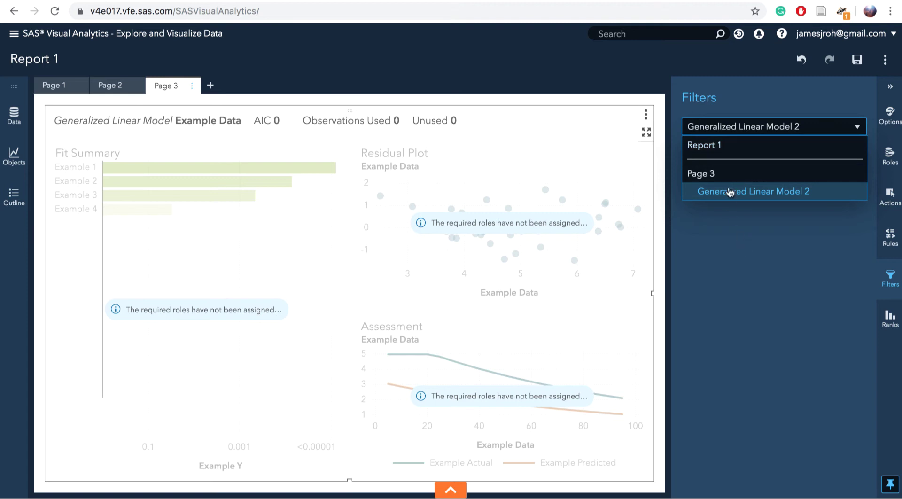
click(718, 145)
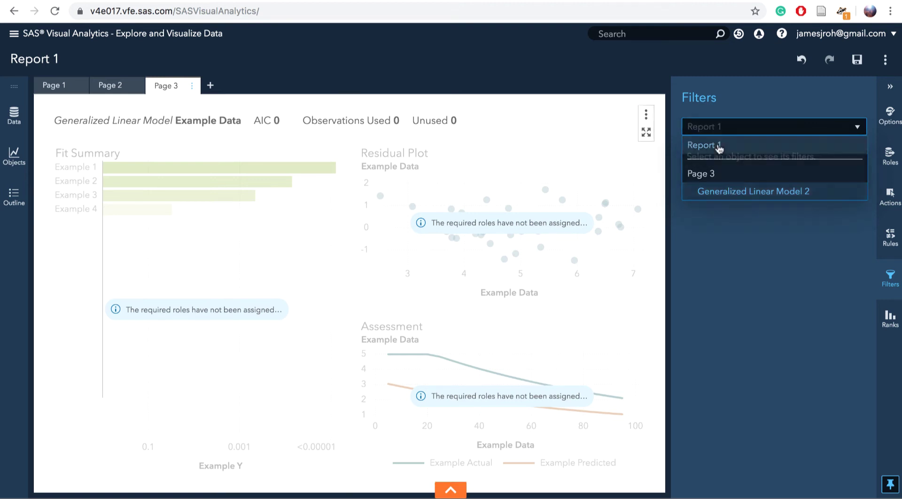
click(747, 132)
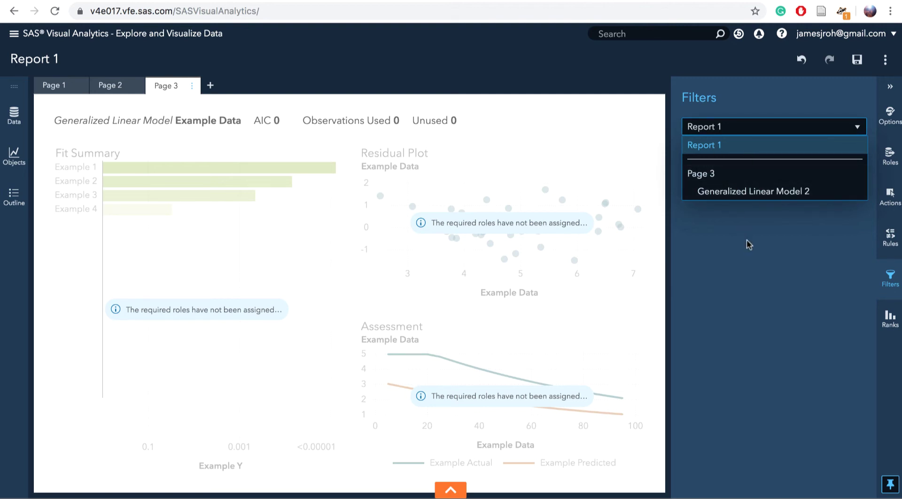
click(742, 193)
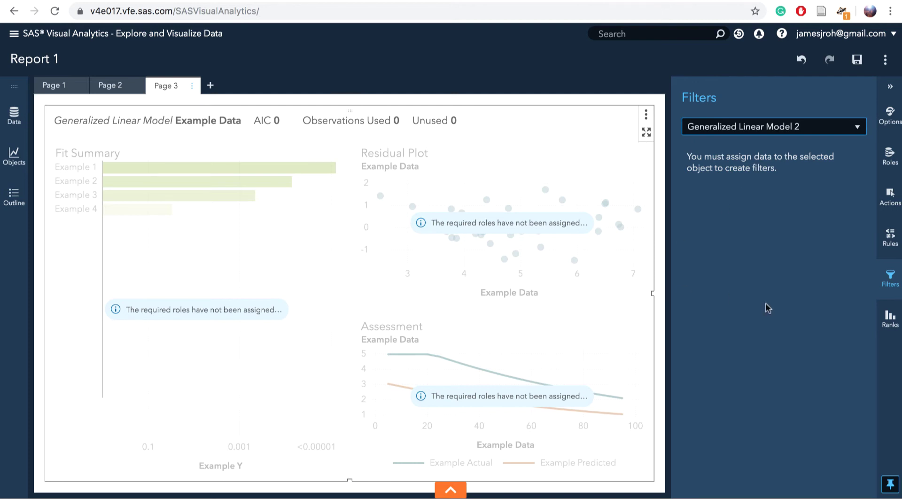
Set the link function of the generalized linear model to Log in its options
click(889, 123)
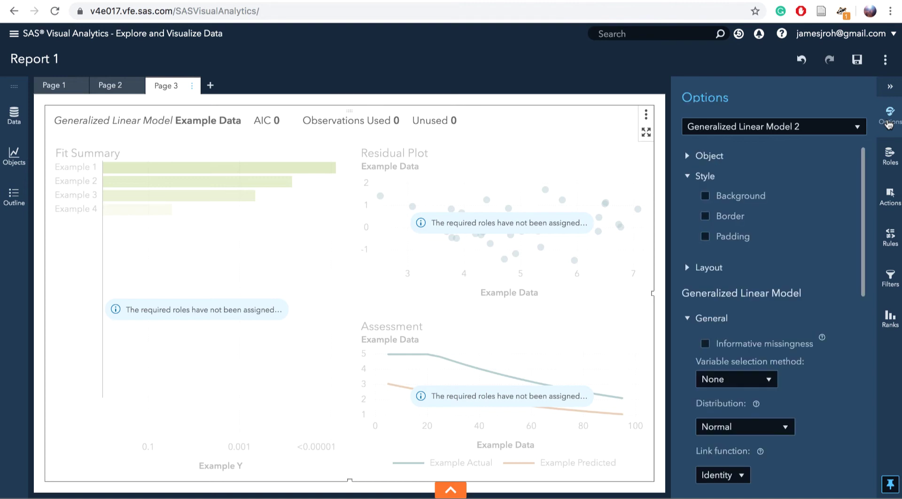
click(798, 130)
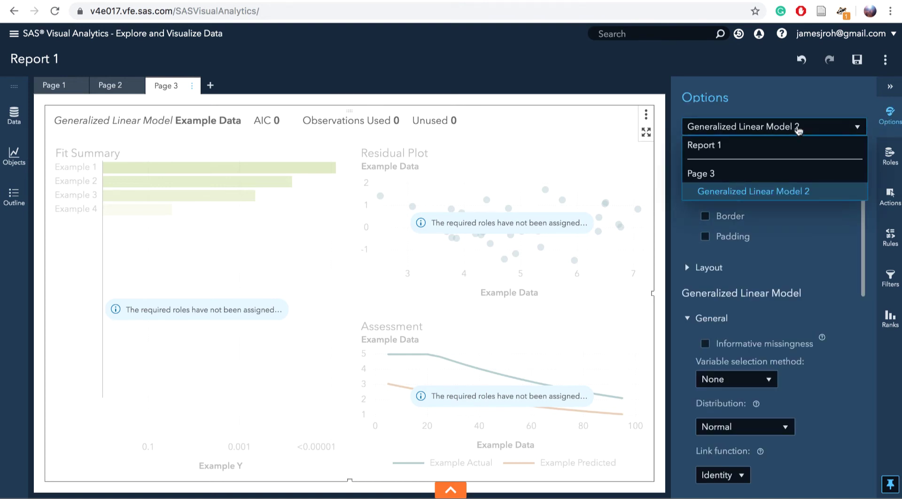
click(750, 195)
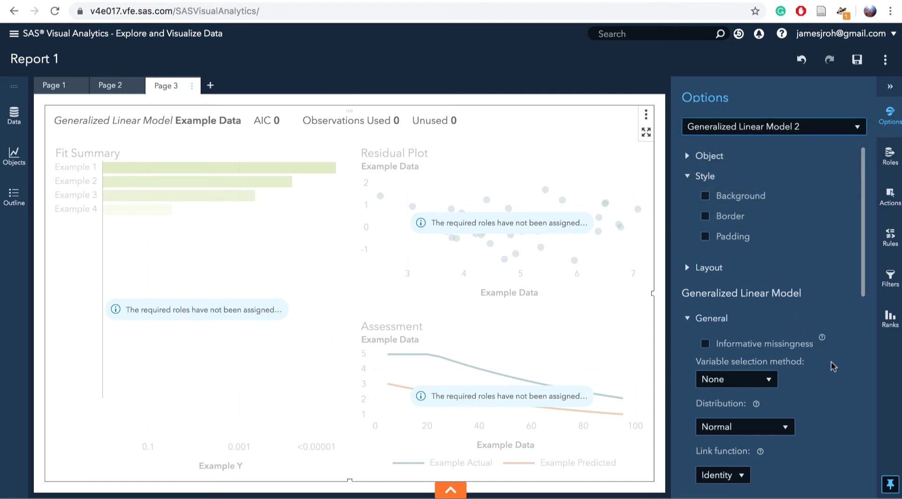
scroll(821, 375, down, 2)
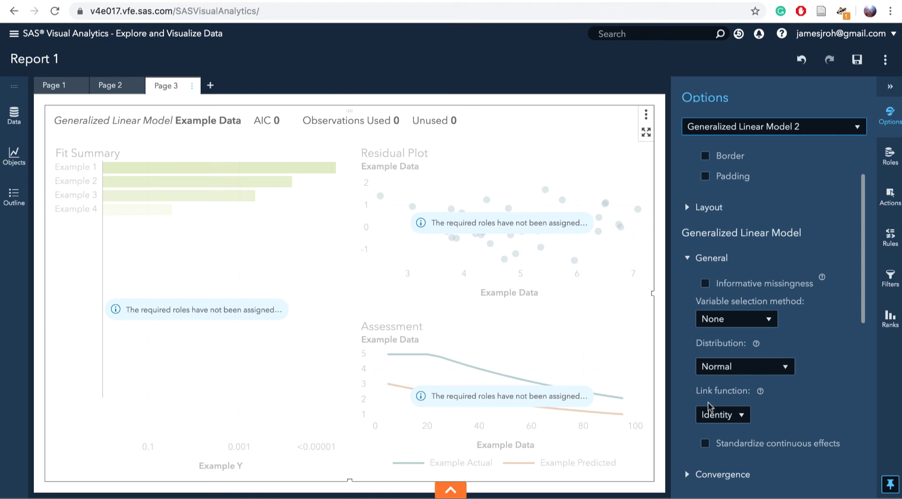
scroll(815, 393, down, 1)
scroll(814, 393, down, 2)
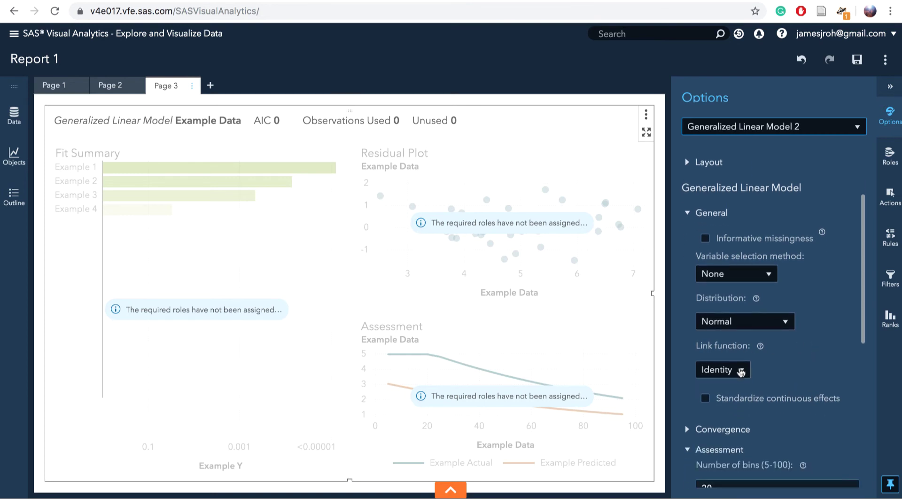
click(741, 370)
click(721, 409)
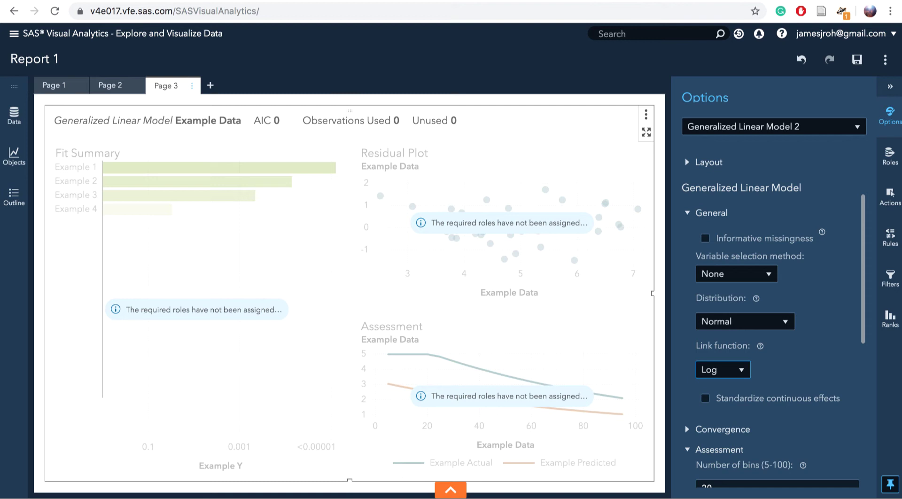
Change the plot layout of the model display to Stack
scroll(812, 425, down, 3)
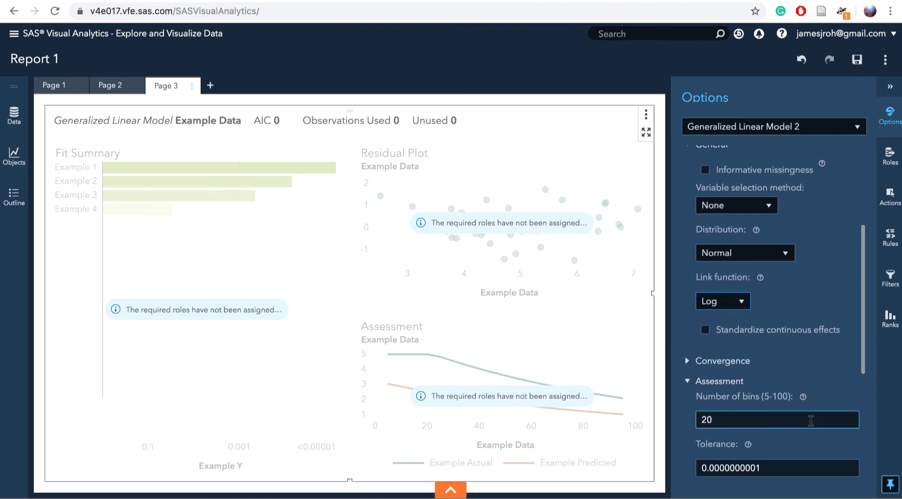
scroll(811, 419, down, 5)
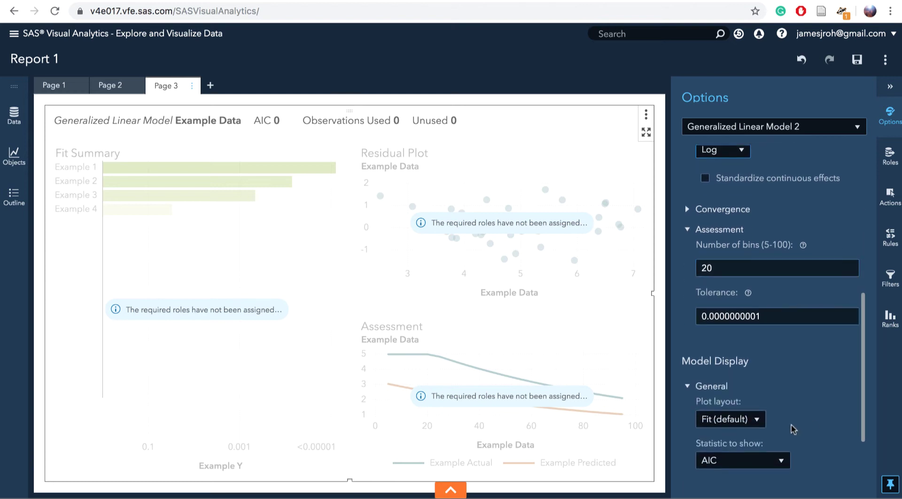
click(754, 419)
click(737, 456)
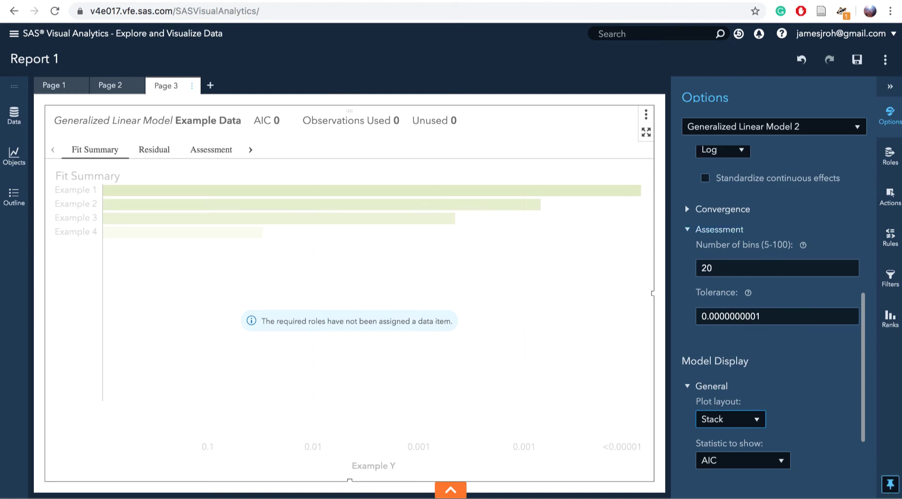
Assign tgt Interval New Sales as the model's response variable
click(890, 157)
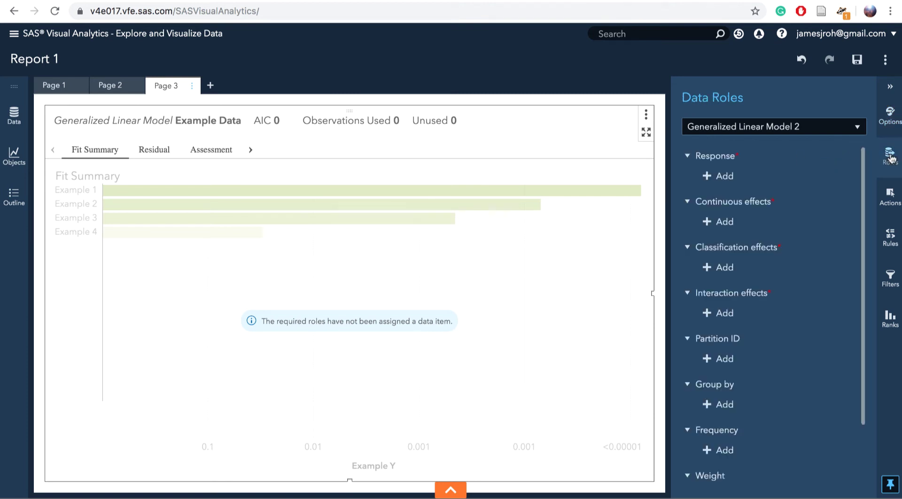
click(722, 176)
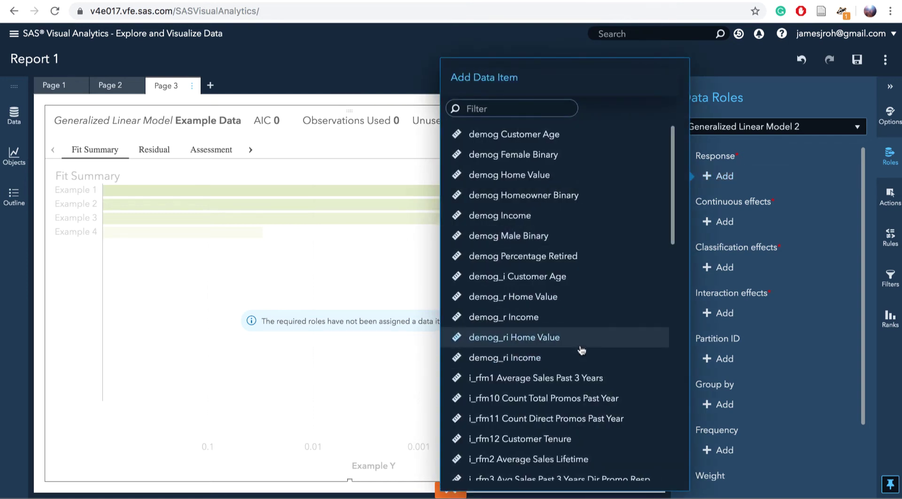
scroll(581, 348, down, 10)
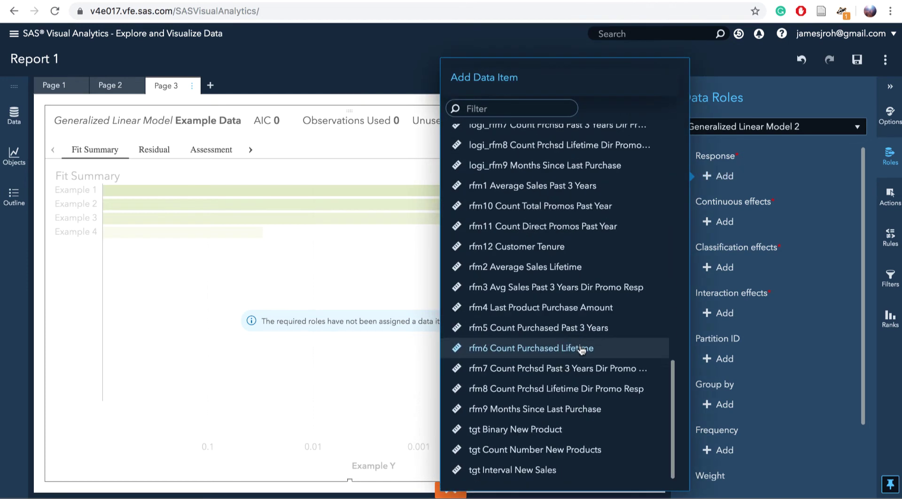
click(530, 469)
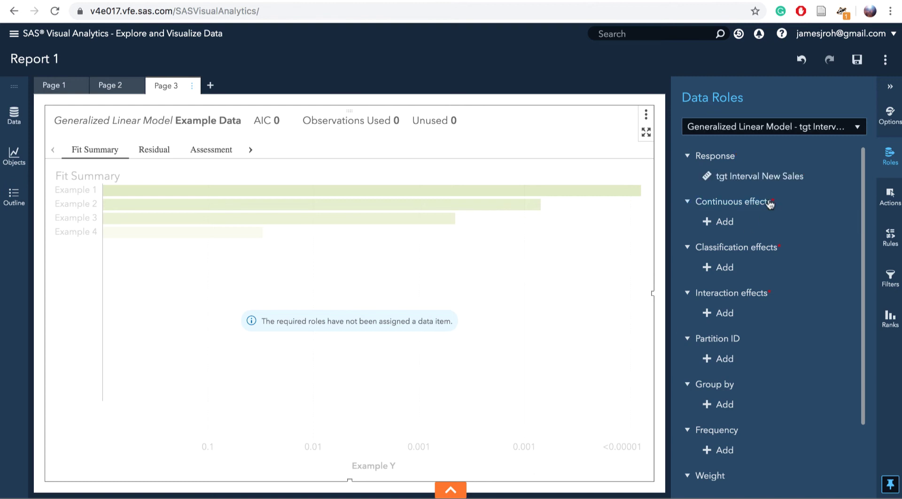
Add all logi_rfm variables, from logi_rfm1 Average Sales Past 3 Years through logi_rfm9 Months Since Last Purchase, as continuous effects
click(727, 222)
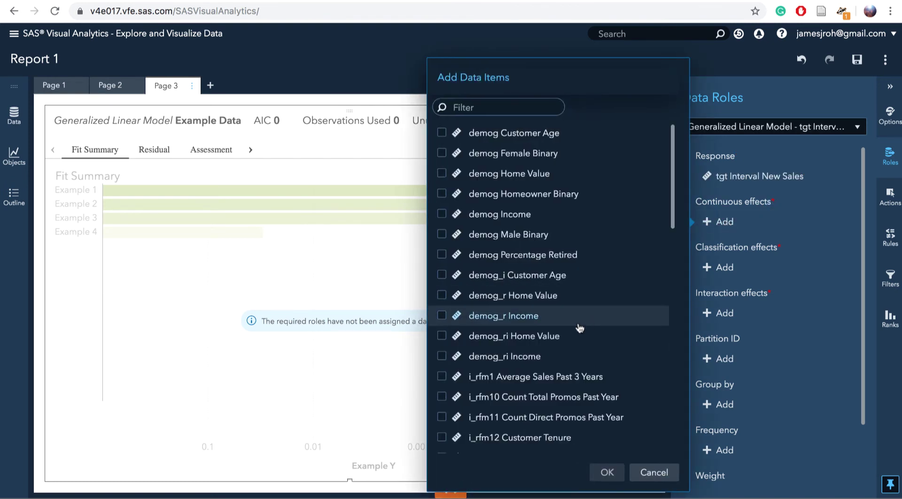
scroll(578, 324, down, 10)
scroll(580, 328, up, 6)
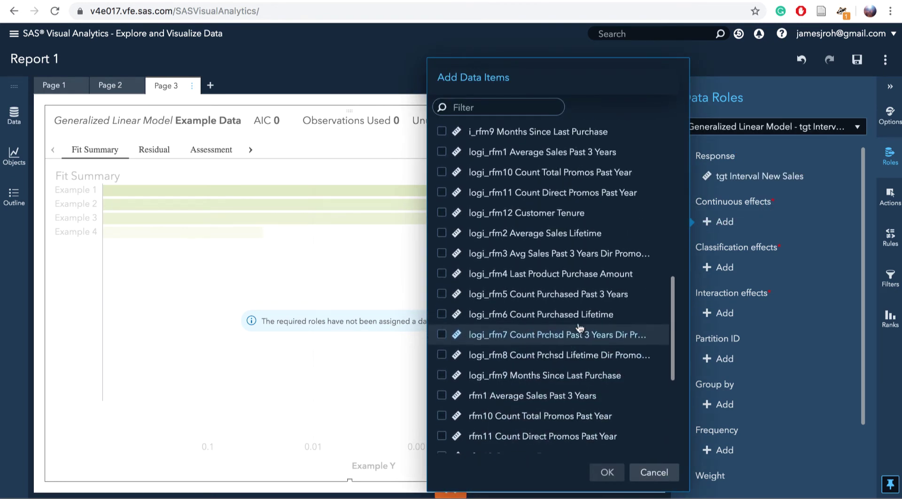
click(514, 239)
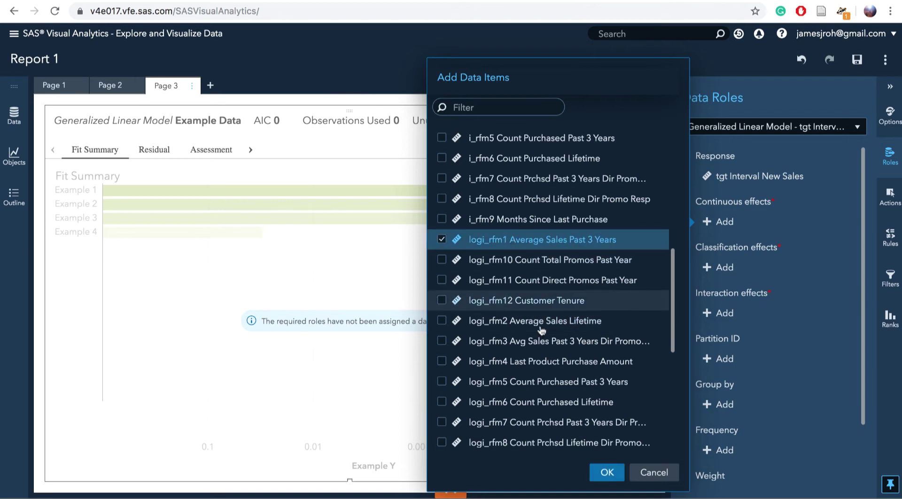
scroll(540, 329, down, 3)
scroll(542, 336, up, 1)
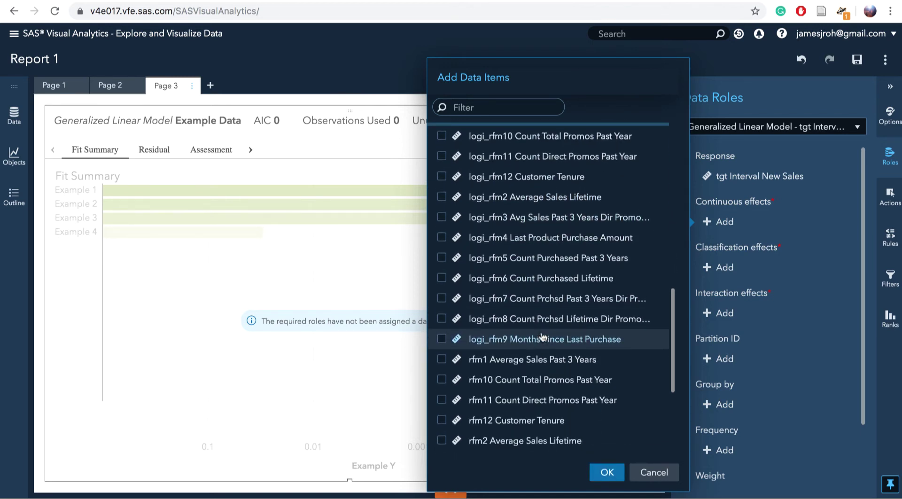
shift+click(530, 339)
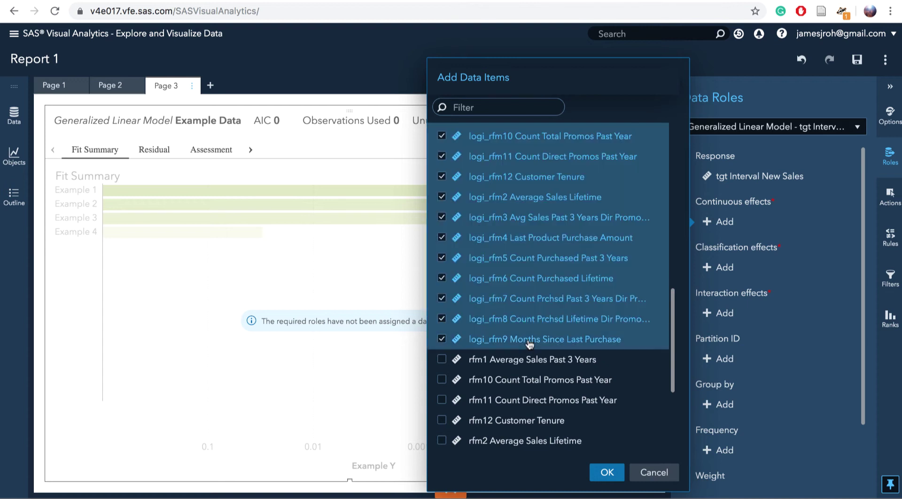
click(605, 472)
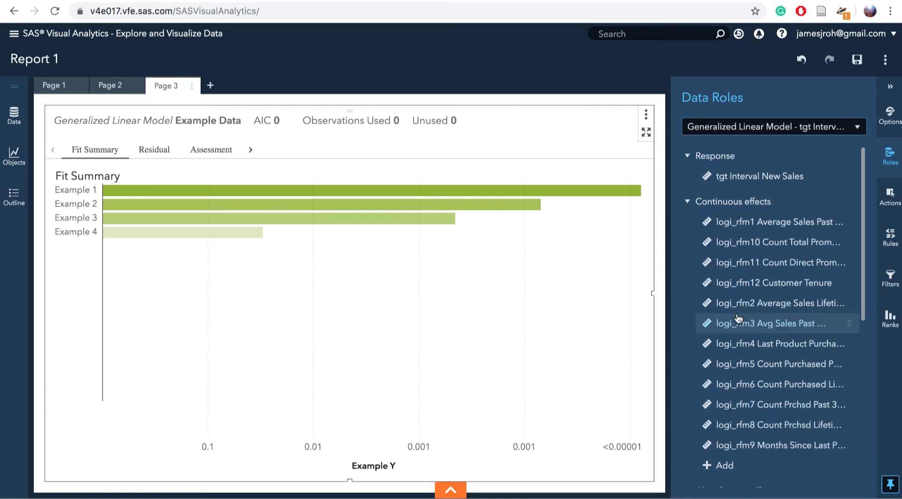
Add category 1 Account Activity Level and category 2 Customer Value Level as classification effects
scroll(754, 386, down, 3)
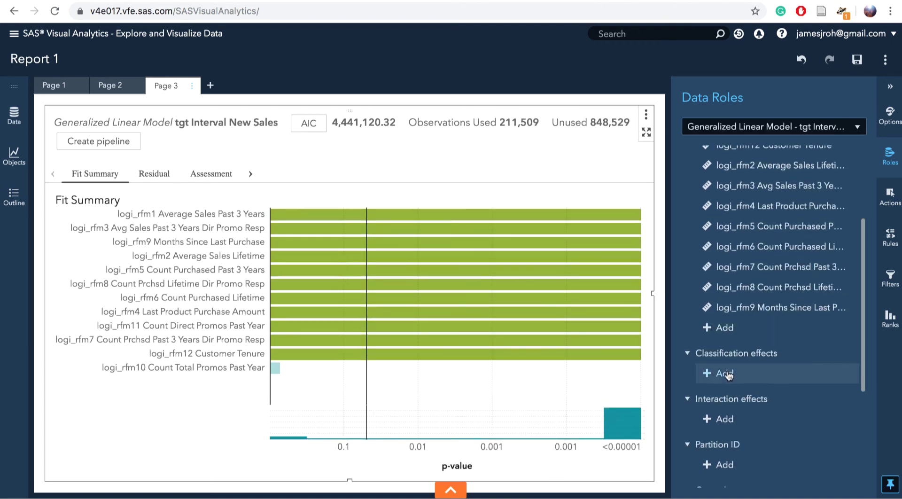
click(726, 373)
click(477, 387)
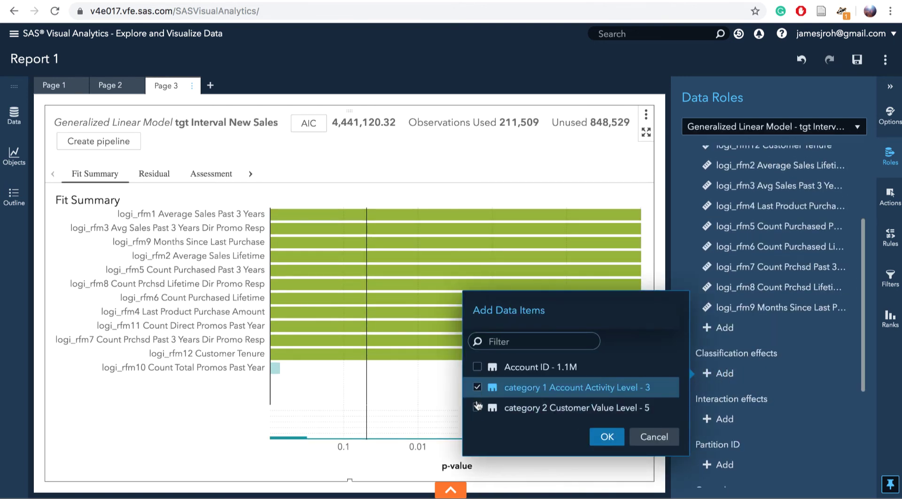
click(477, 408)
click(607, 436)
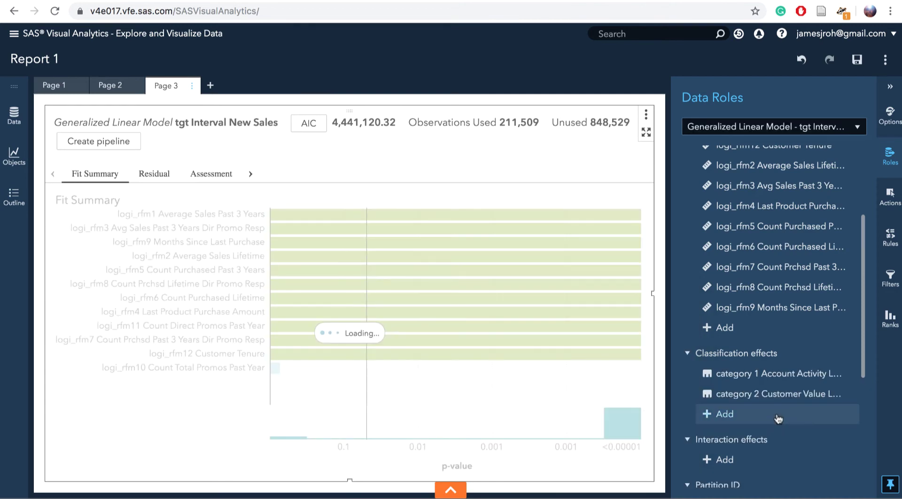
Add RFMInteraction as an interaction effect of the model
click(719, 459)
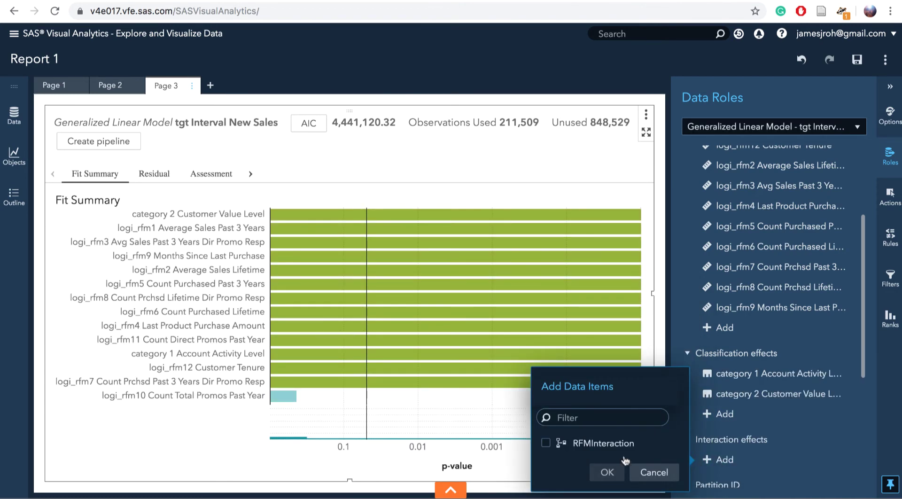
click(545, 442)
click(605, 474)
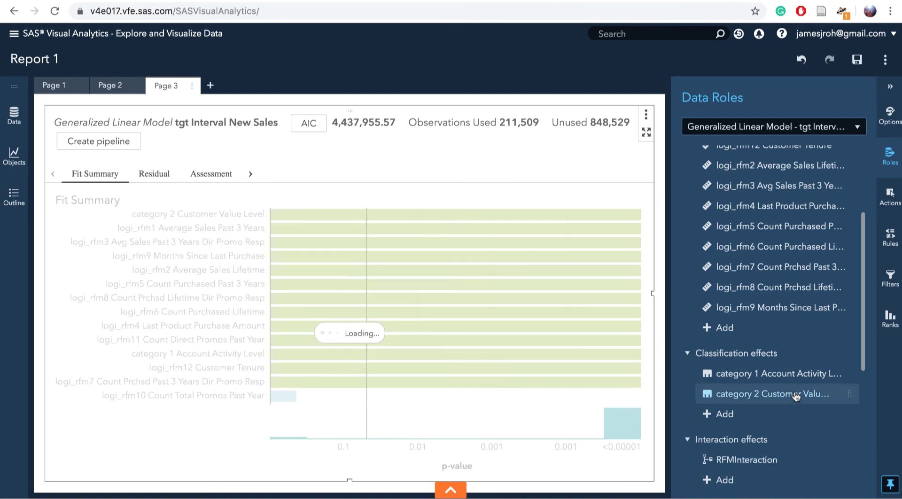
mouse_move(604, 366)
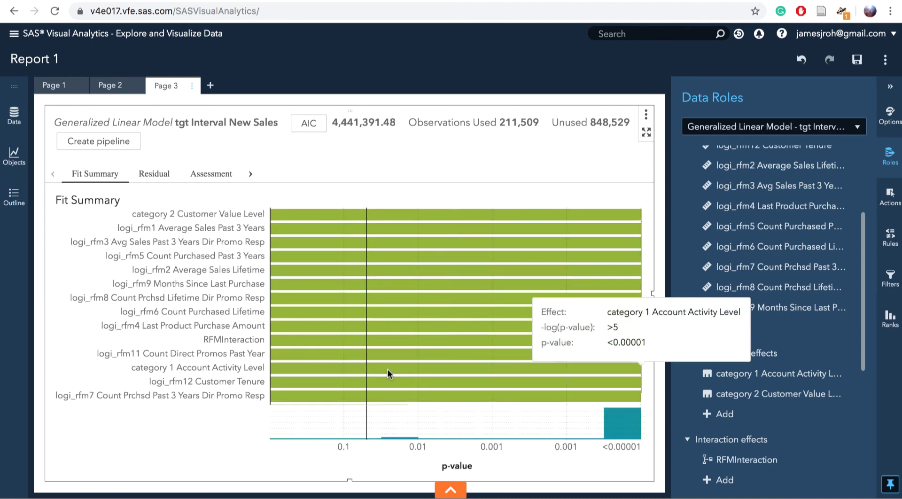
Review the generalized linear model's fit summary, residual plot and assessment plot
mouse_move(411, 437)
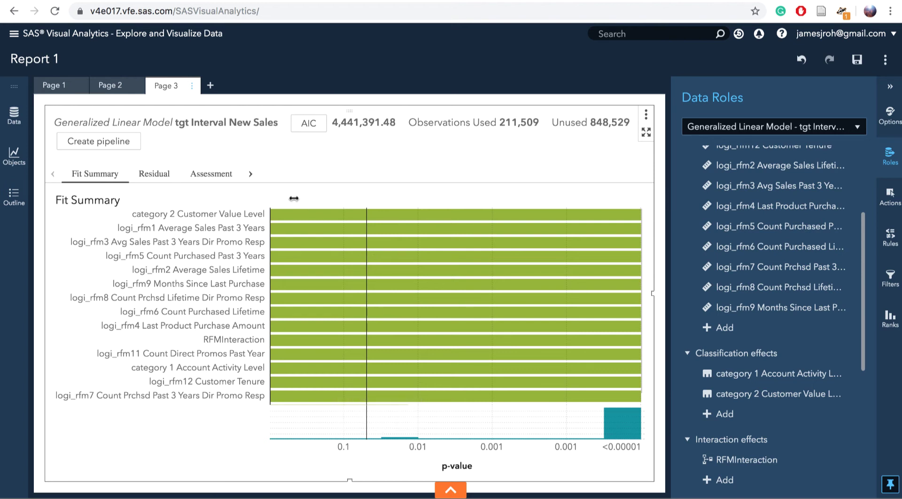
mouse_move(424, 222)
click(162, 174)
click(215, 177)
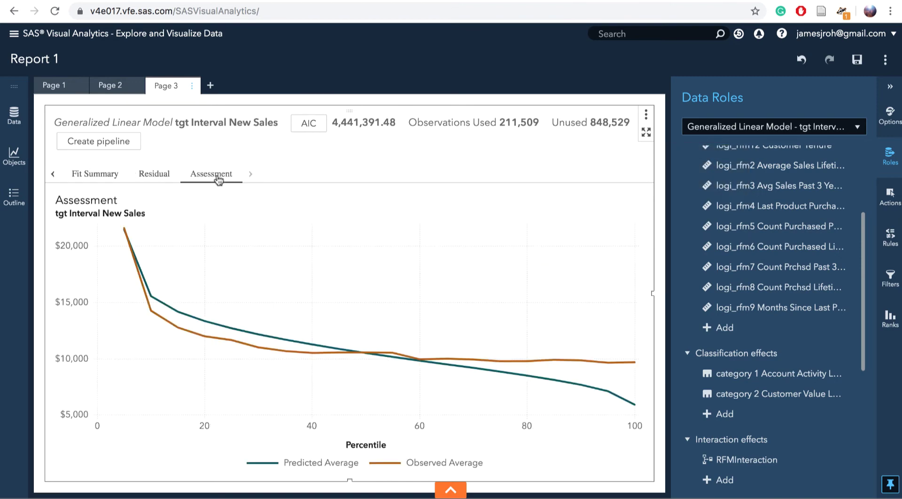
click(95, 178)
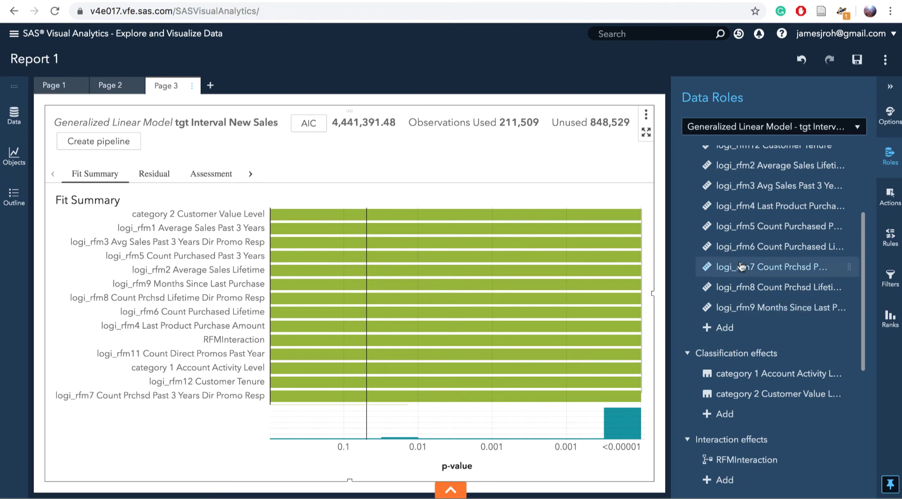
Switch the model's residual plot to Standardized Pearson Residual, inspect it, and show the assessment plot
click(154, 176)
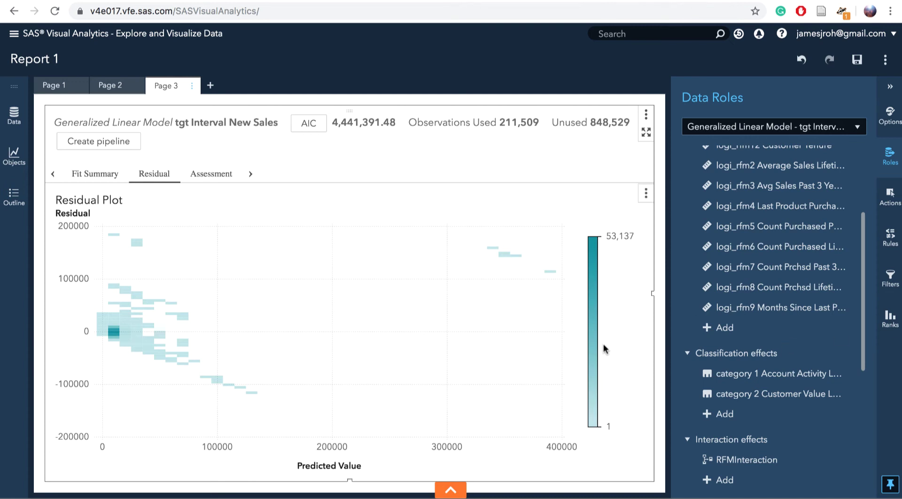
click(72, 214)
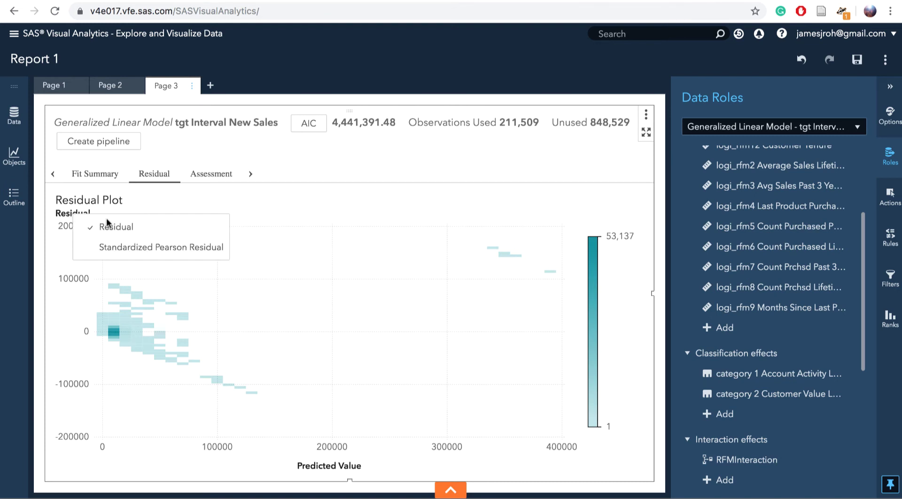
click(109, 247)
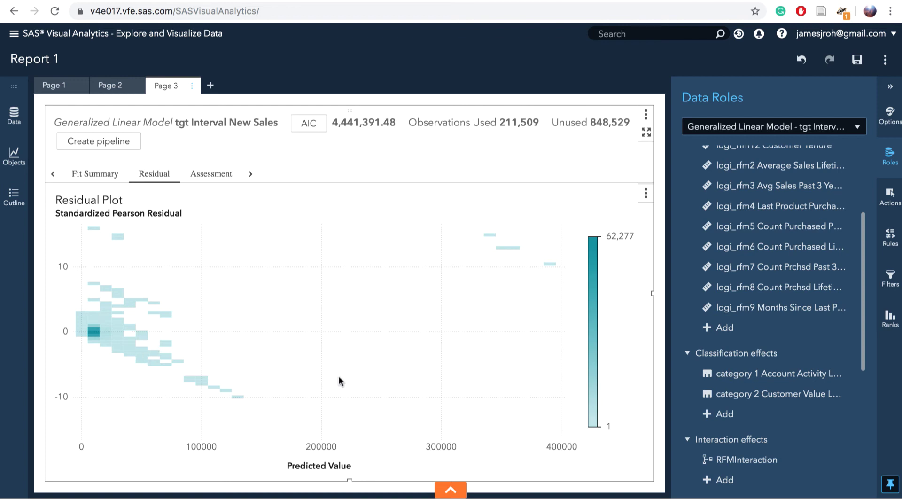
scroll(341, 381, up, 5)
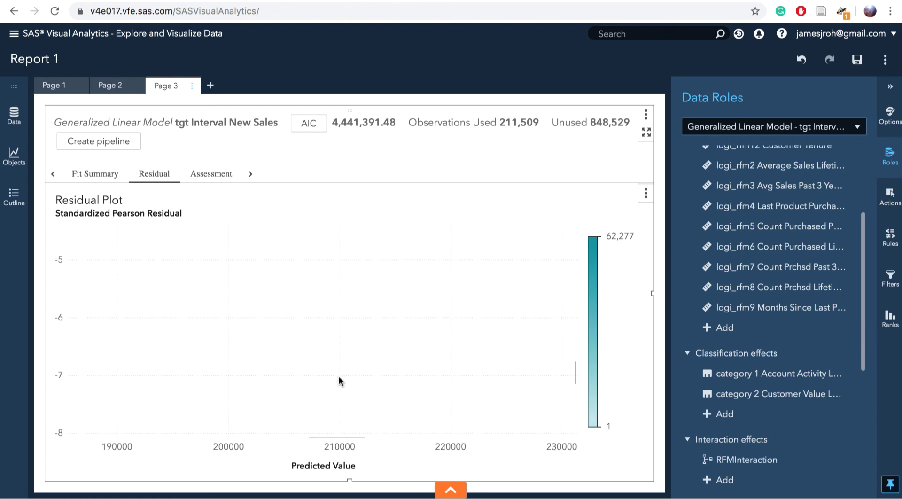
scroll(341, 381, down, 5)
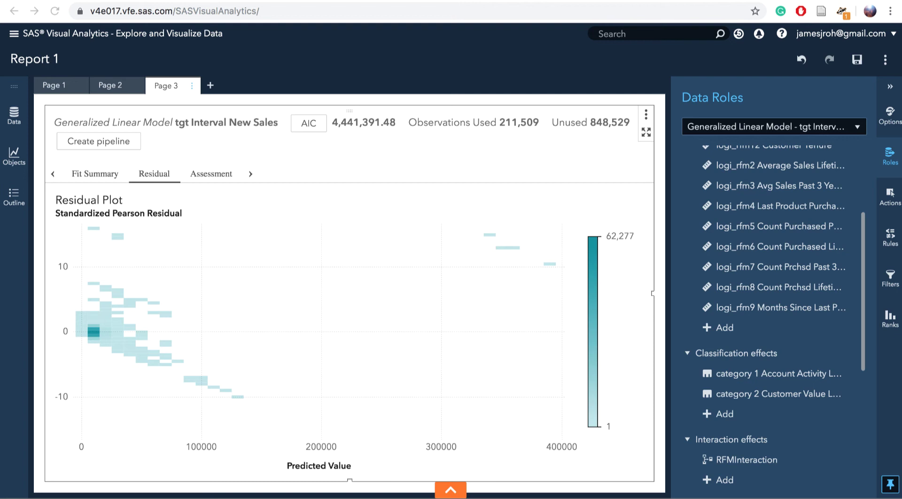
click(210, 179)
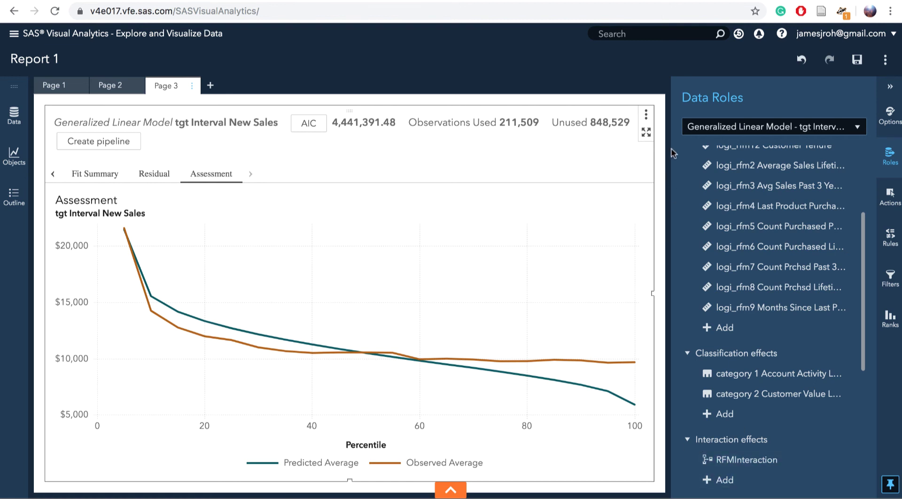
Share the generalized linear model object, saving the report in My Folder as VS_BankInterval when asked
click(646, 117)
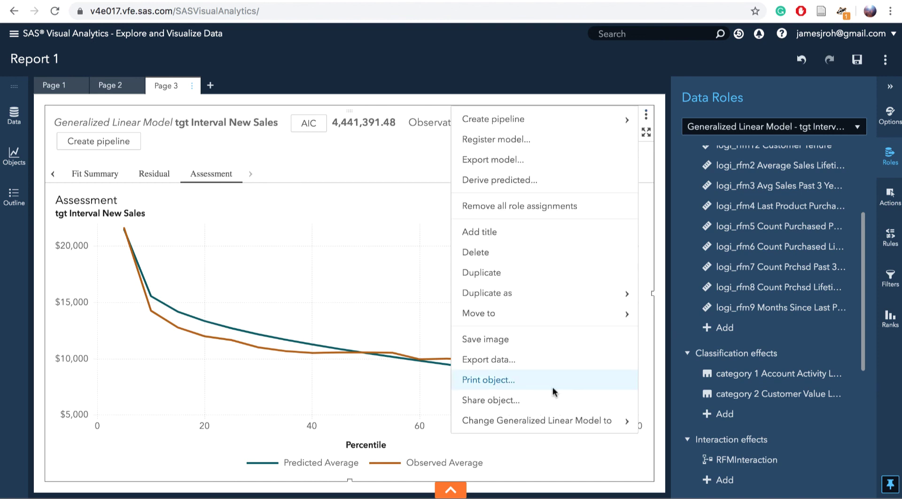
click(490, 402)
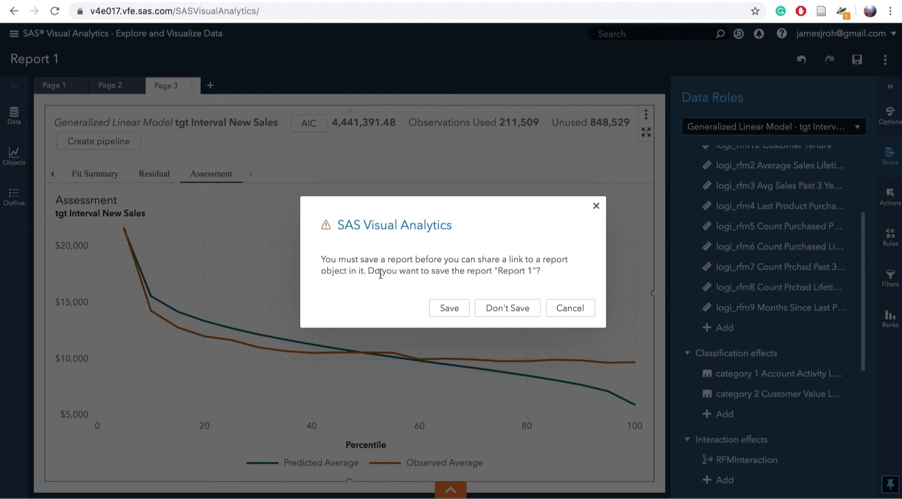
click(448, 309)
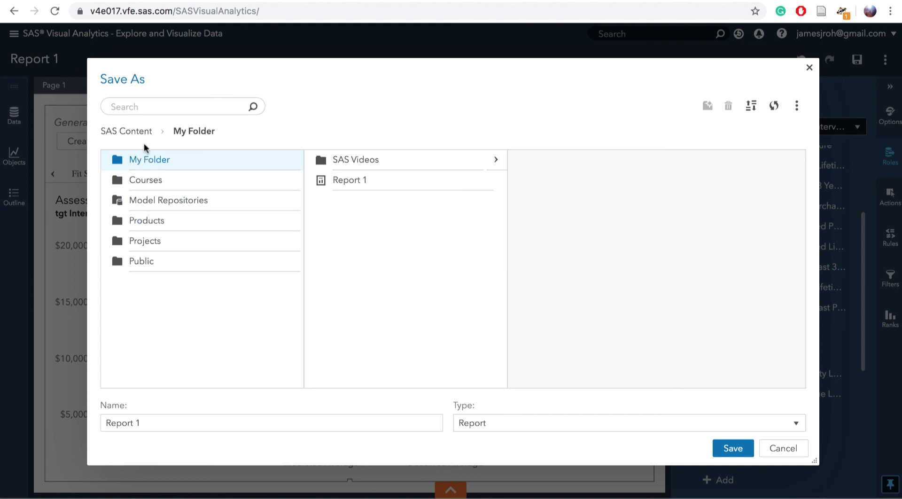
click(137, 161)
click(123, 423)
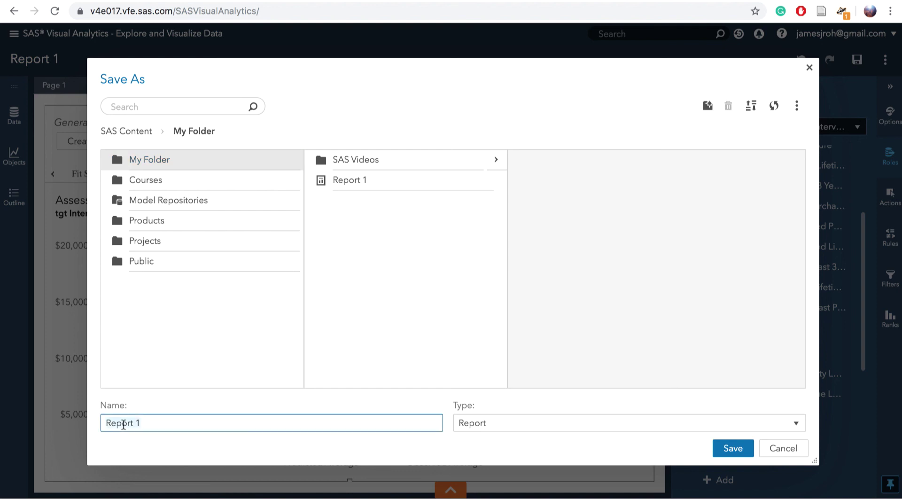
text(VS_BankInterval)
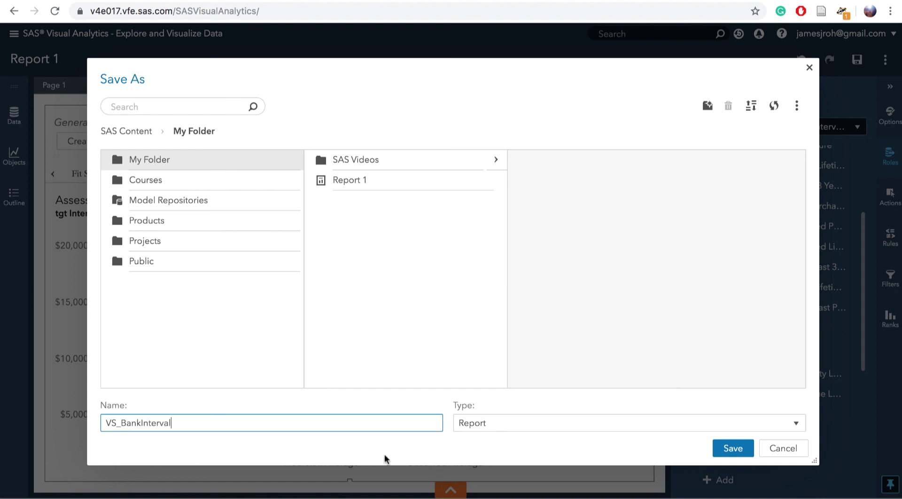
click(734, 449)
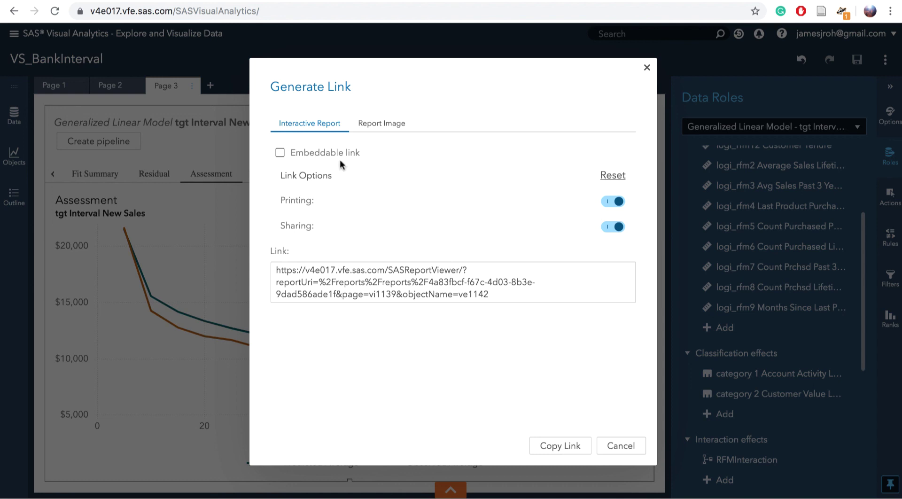
Preview the embeddable version of the interactive report link, then return to the plain link and copy it
click(280, 154)
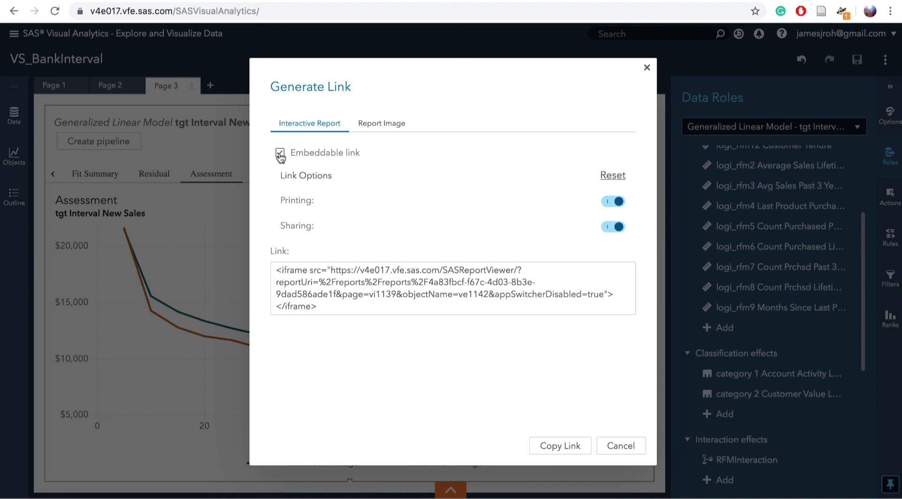
click(280, 153)
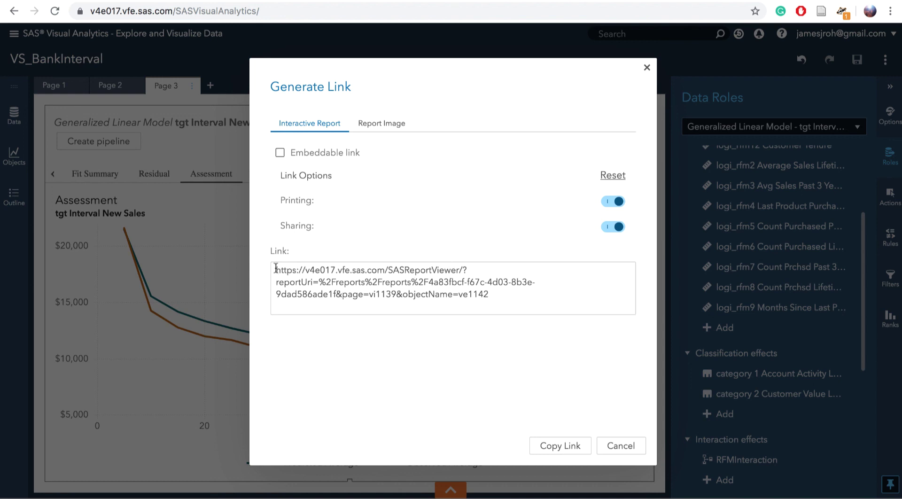
drag(276, 270, 495, 305)
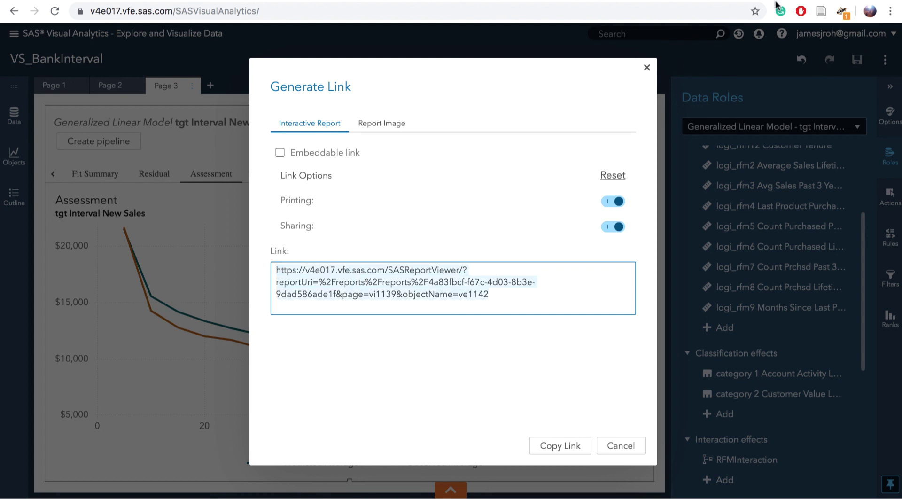
Open the copied link in a new browser tab and check the shared model's assessment and residual plots
key(super+v)
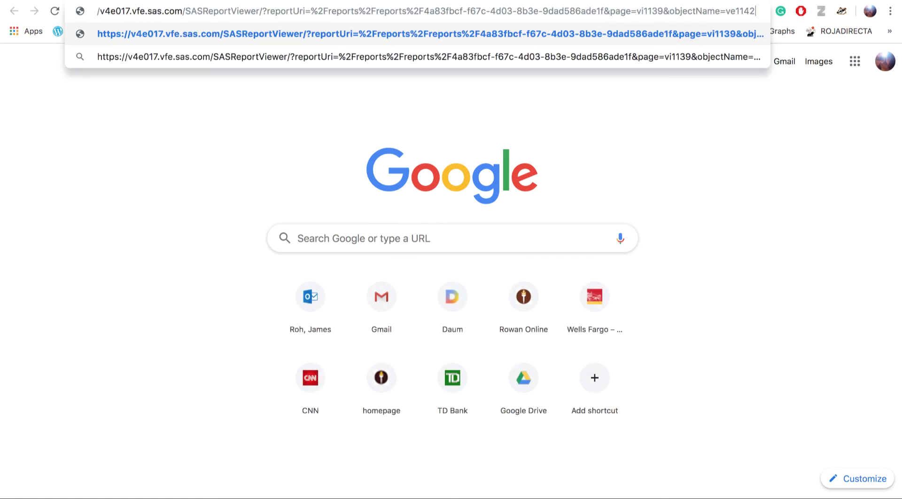
key(Return)
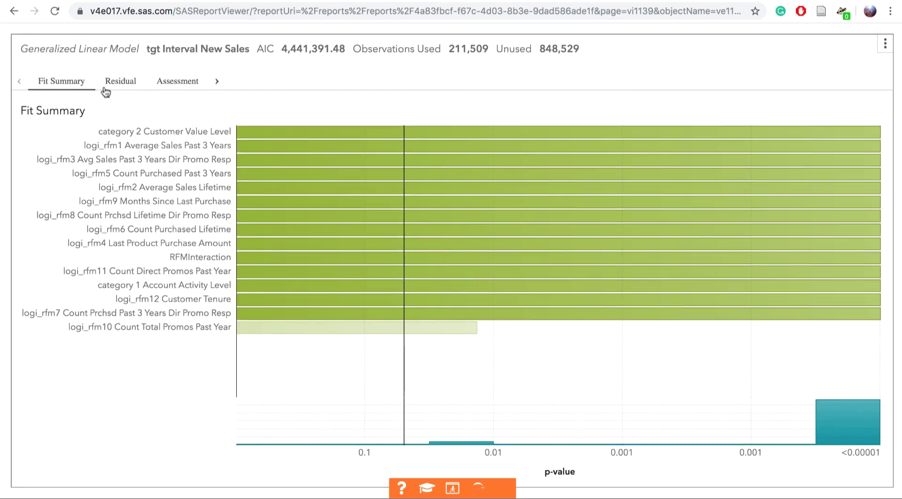
click(176, 83)
click(127, 82)
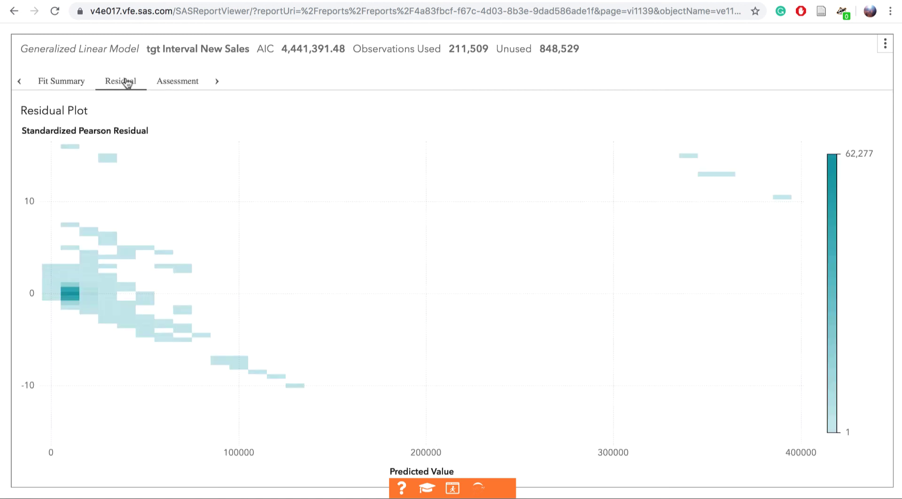